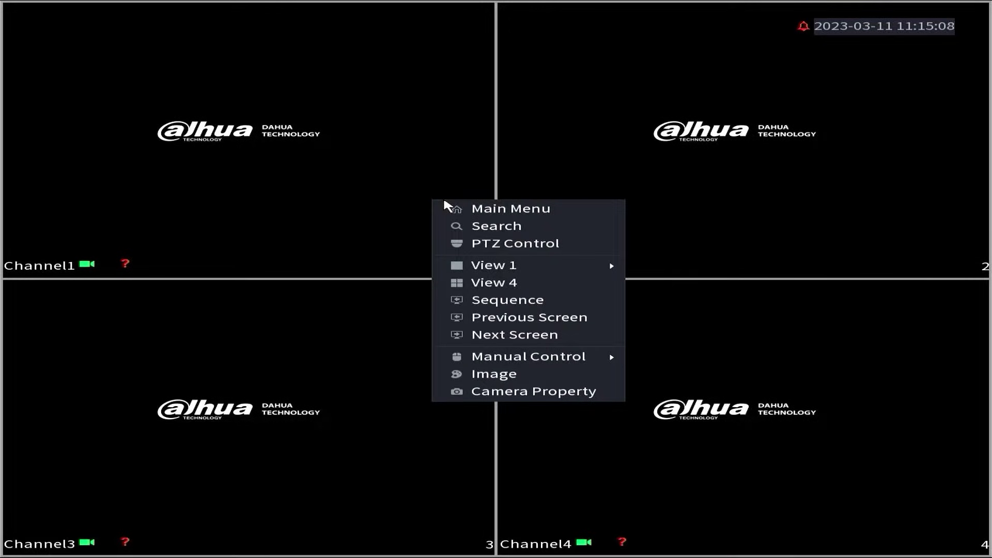
Open the Main Menu from the live four-channel view's right-click menu
left_click(516, 210)
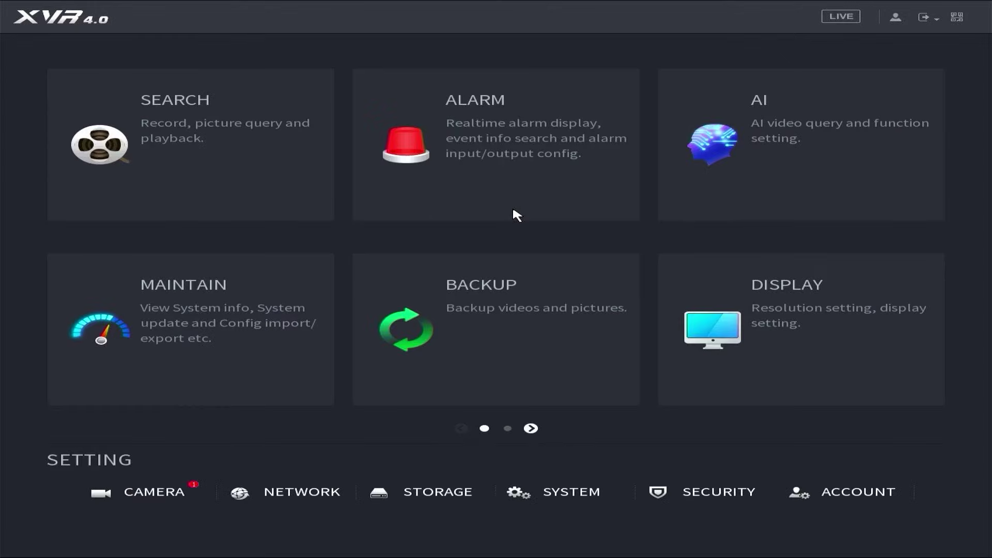
Check the Network P2P page showing Offline, then return to TCP/IP settings
left_click(301, 494)
left_click(63, 311)
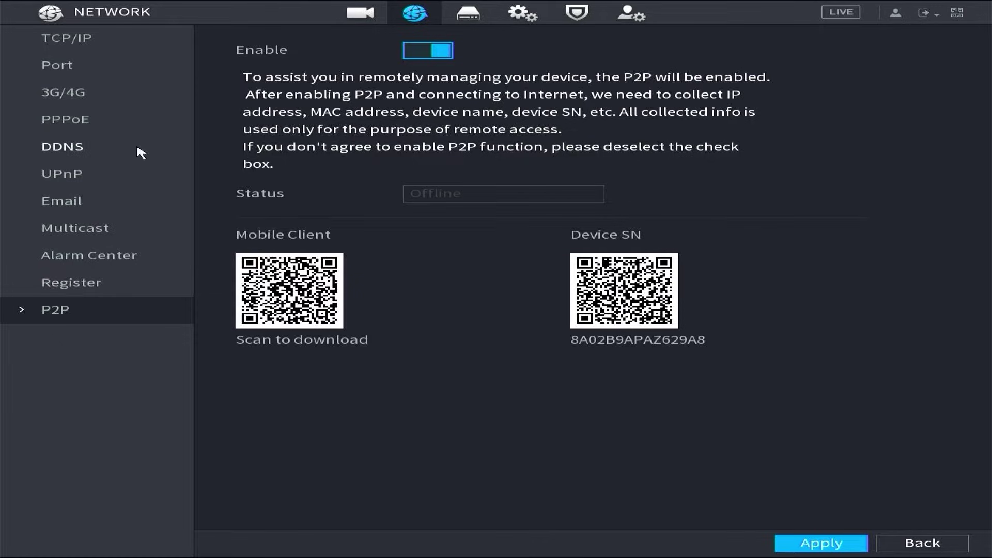
left_click(76, 39)
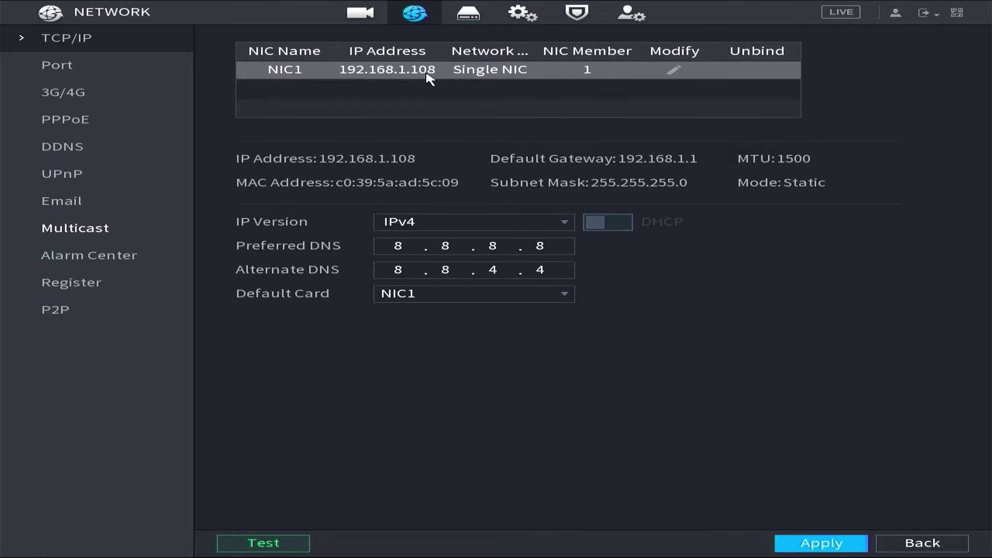
Change NIC1 from static IP to DHCP and apply the change
left_click(676, 71)
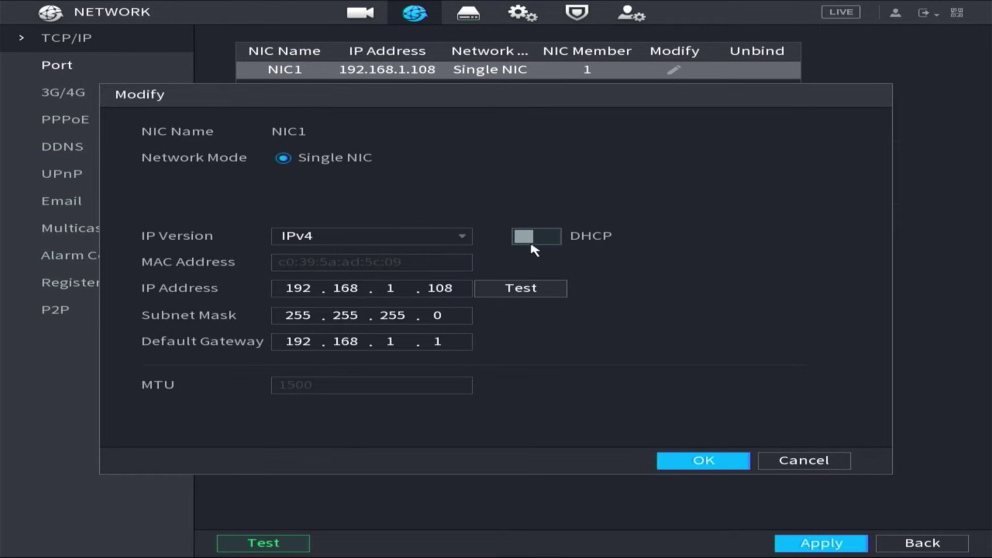
left_click(552, 238)
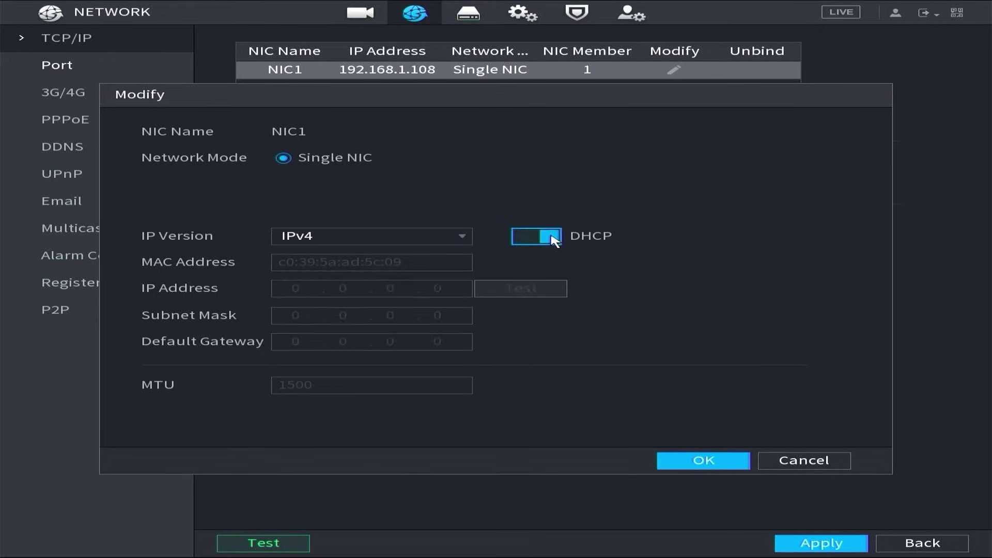
left_click(717, 463)
left_click(821, 543)
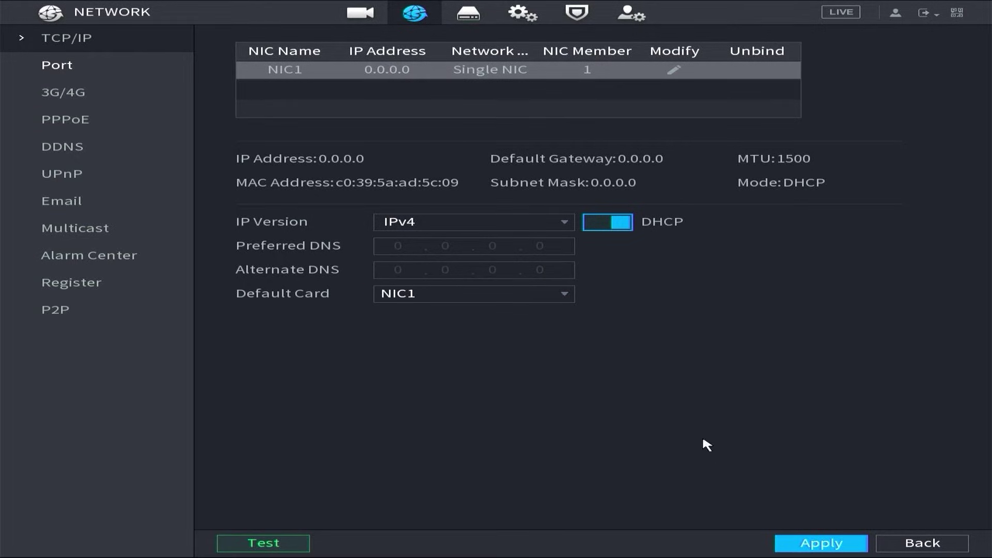
Reload TCP/IP and confirm NIC1 has 192.168.0.100, gateway 192.168.0.1, mask 255.255.255.0
left_click(77, 229)
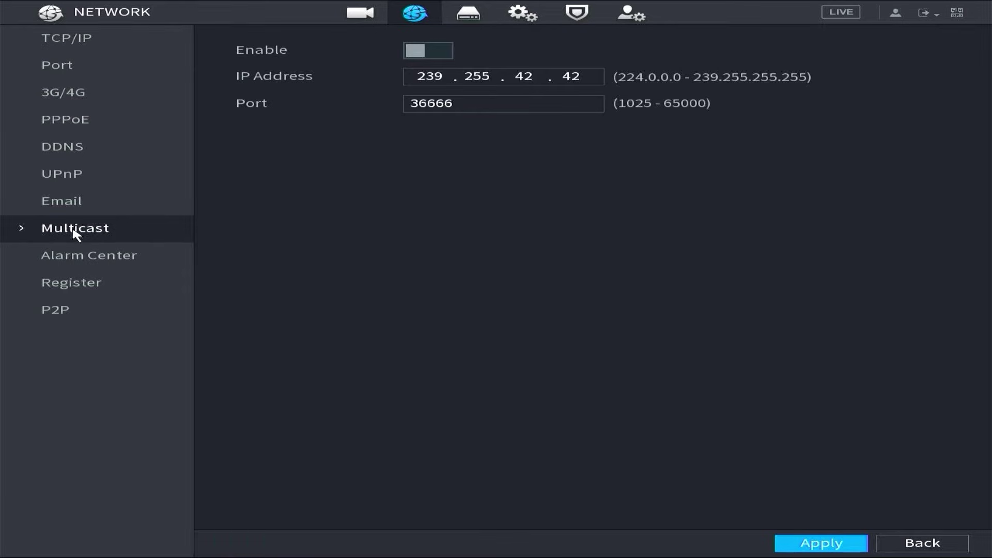
left_click(63, 174)
left_click(66, 38)
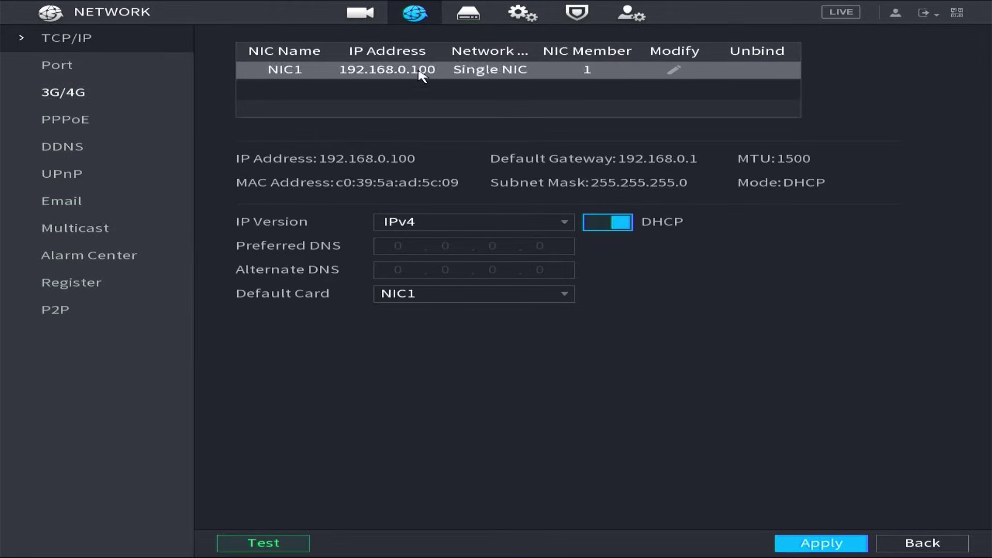
left_click(674, 72)
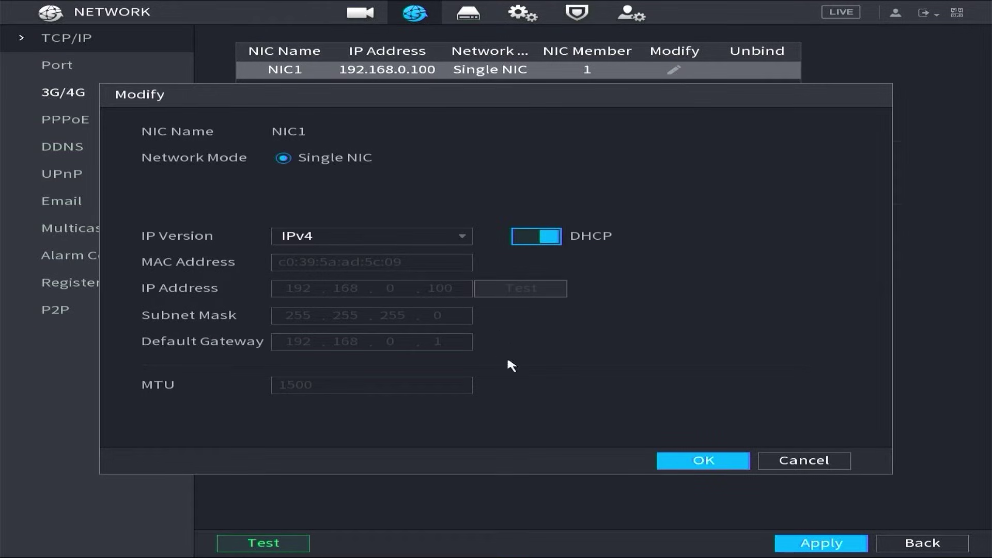
left_click(803, 460)
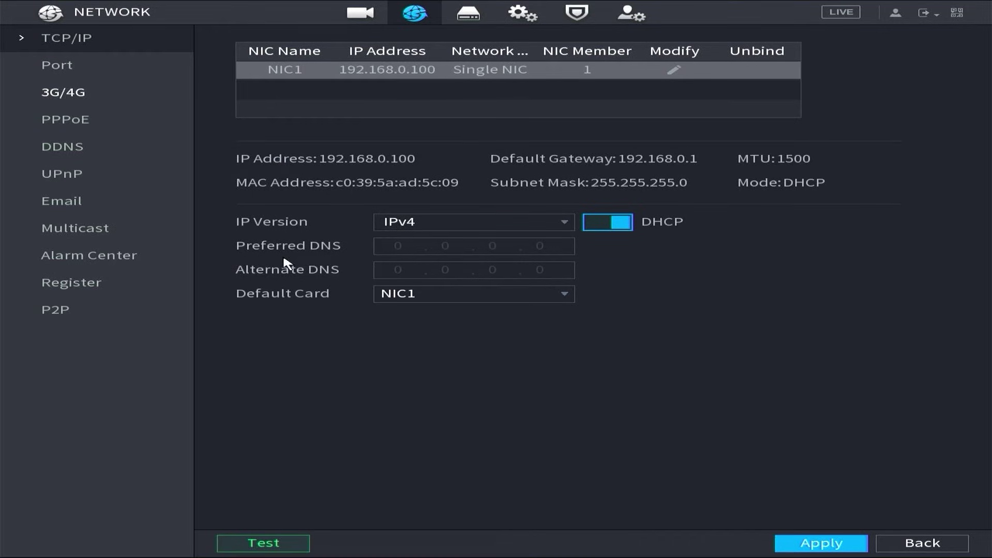
Turn off DNS DHCP and enter 8.8.8.8 as the preferred DNS server
left_click(564, 293)
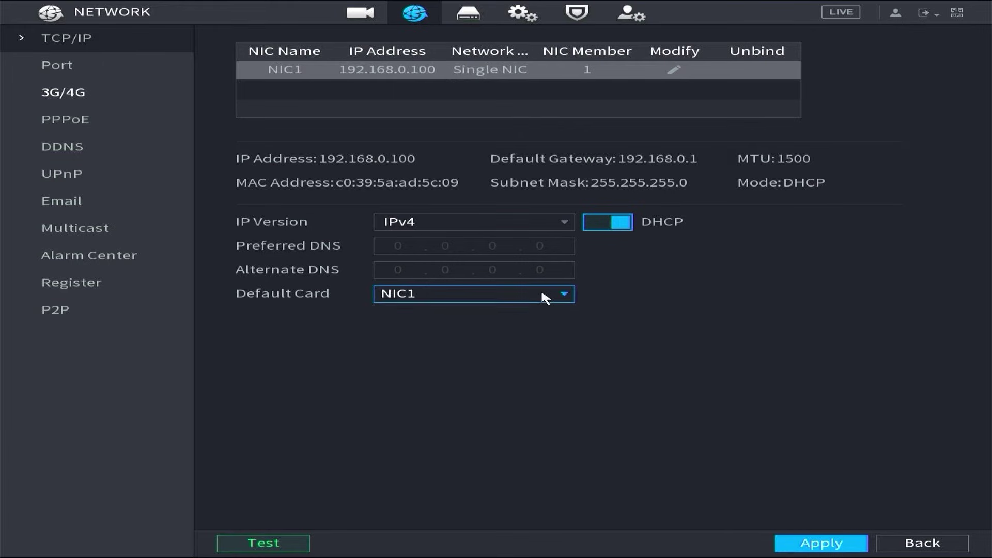
left_click(612, 223)
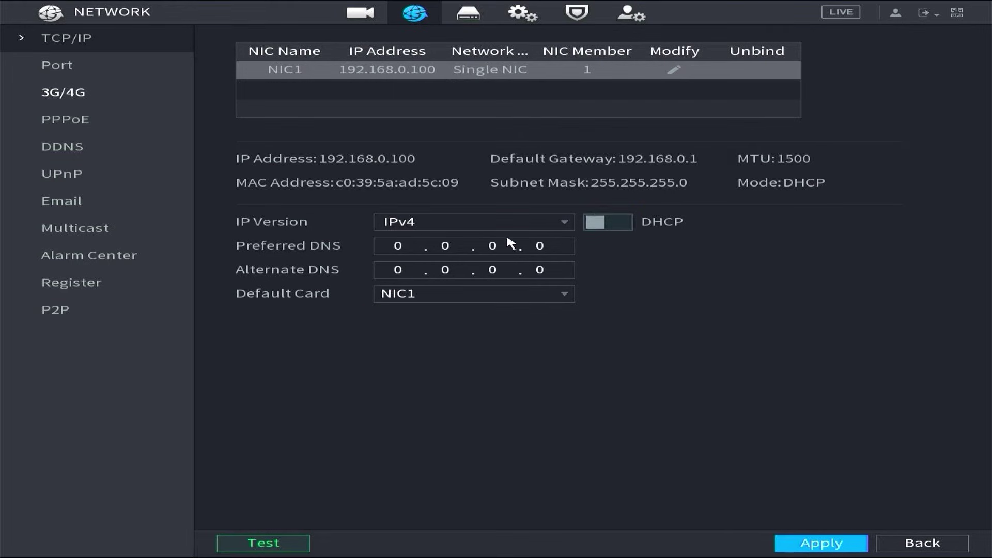
left_click(400, 247)
left_click(445, 303)
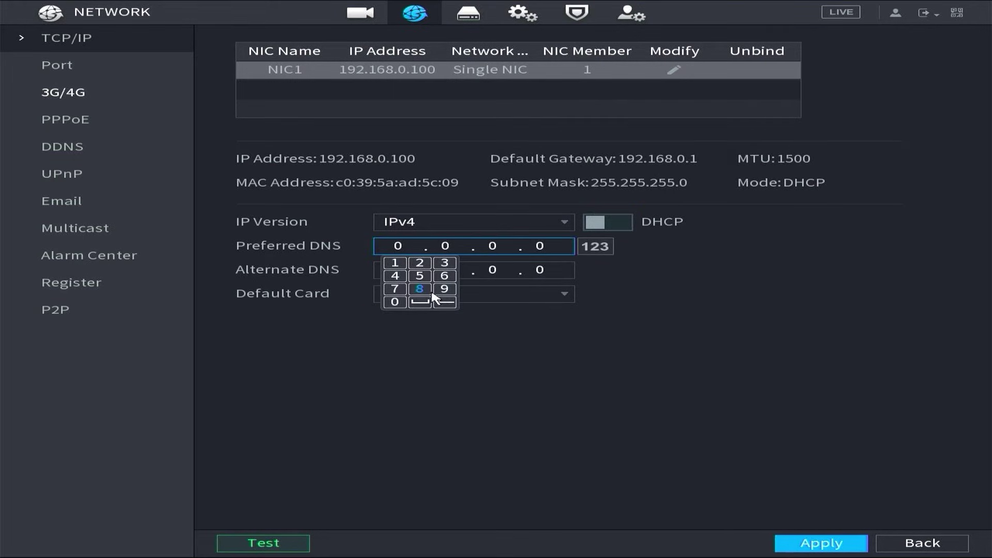
left_click(419, 289)
left_click(446, 247)
left_click(419, 289)
left_click(496, 247)
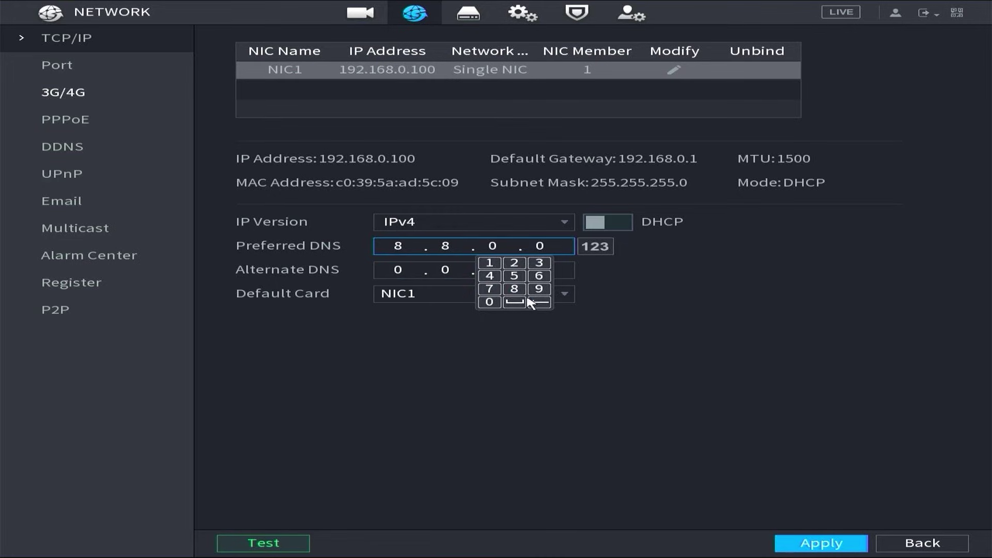
left_click(467, 288)
left_click(540, 246)
left_click(561, 289)
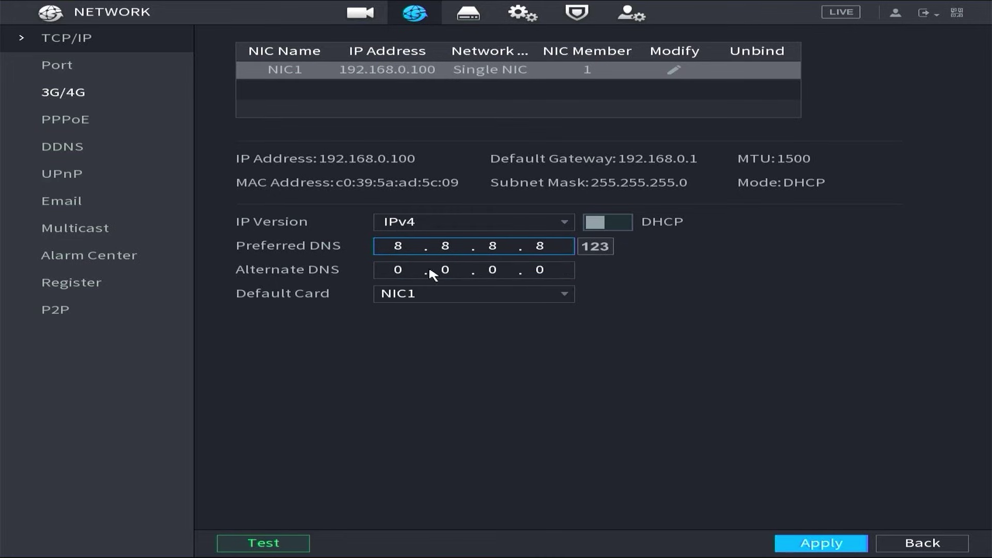
Enter 8.8.4.4 as the alternate DNS server and apply the settings
left_click(398, 270)
left_click(419, 312)
left_click(445, 269)
left_click(467, 313)
left_click(493, 270)
left_click(489, 299)
left_click(540, 271)
left_click(536, 299)
left_click(667, 341)
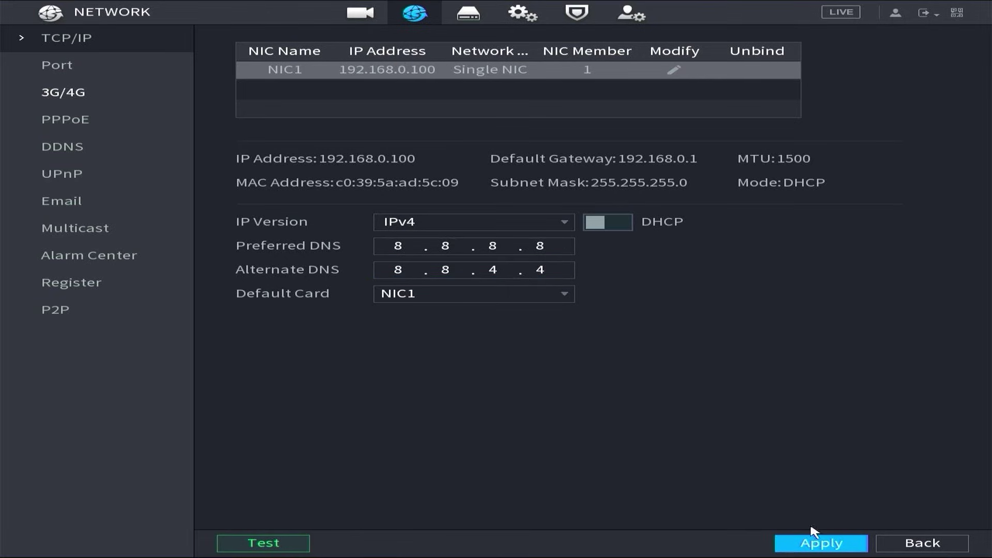
left_click(821, 543)
left_click(73, 119)
left_click(74, 39)
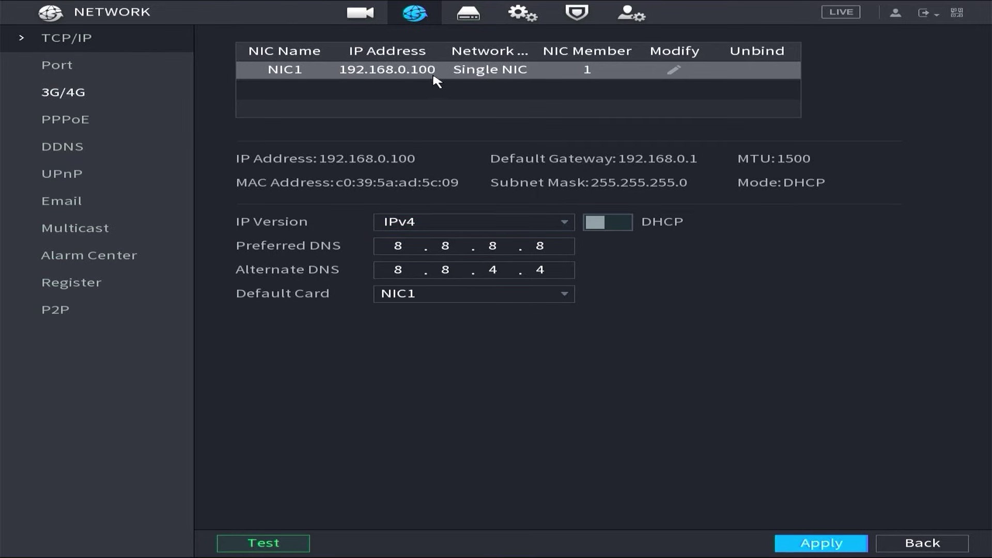
left_click(442, 270)
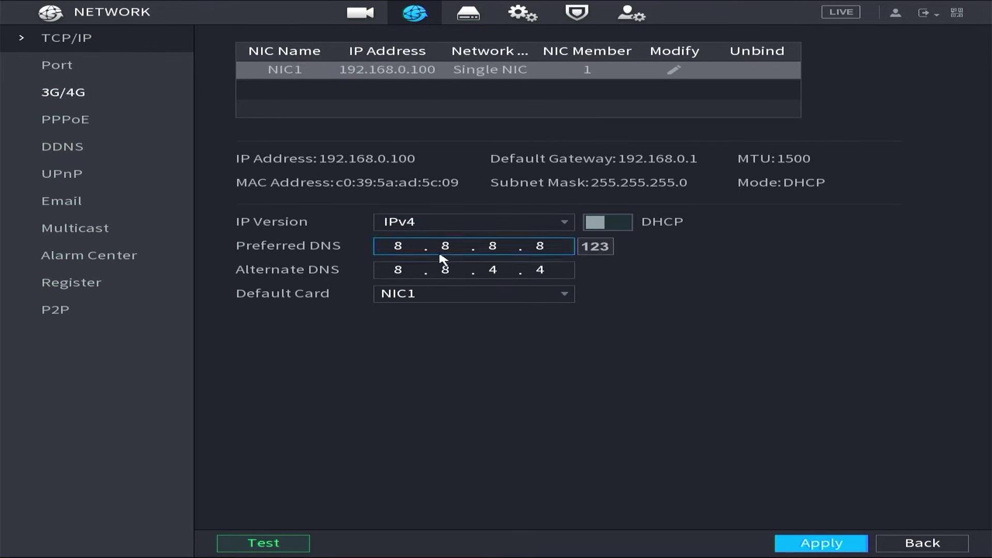
left_click(464, 246)
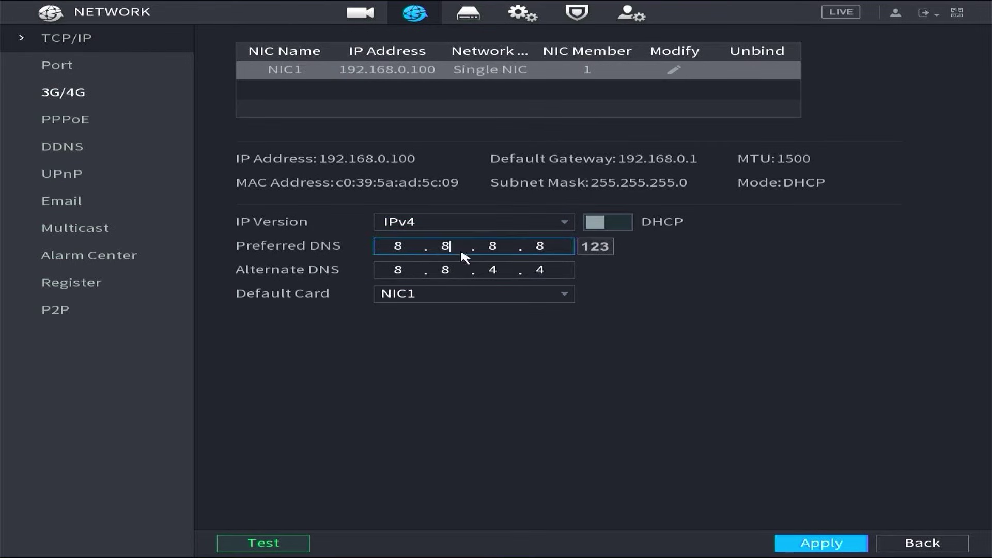
left_click(68, 310)
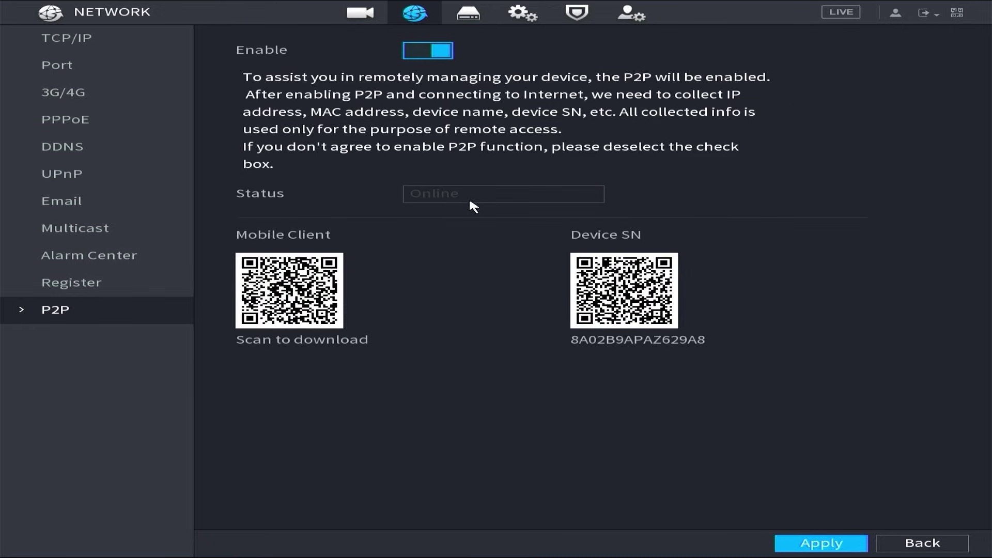